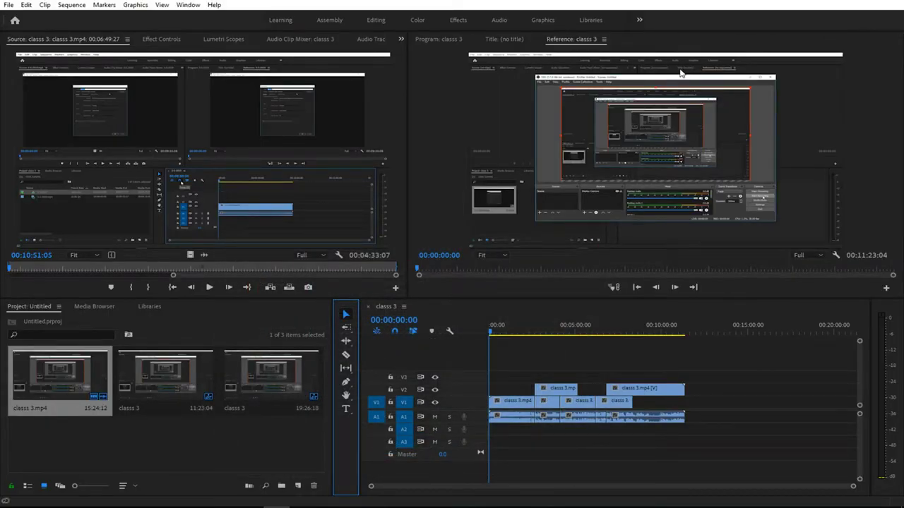
Save the Premiere Pro project holding the classs 3 sequence with Ctrl+S
key(ctrl+s)
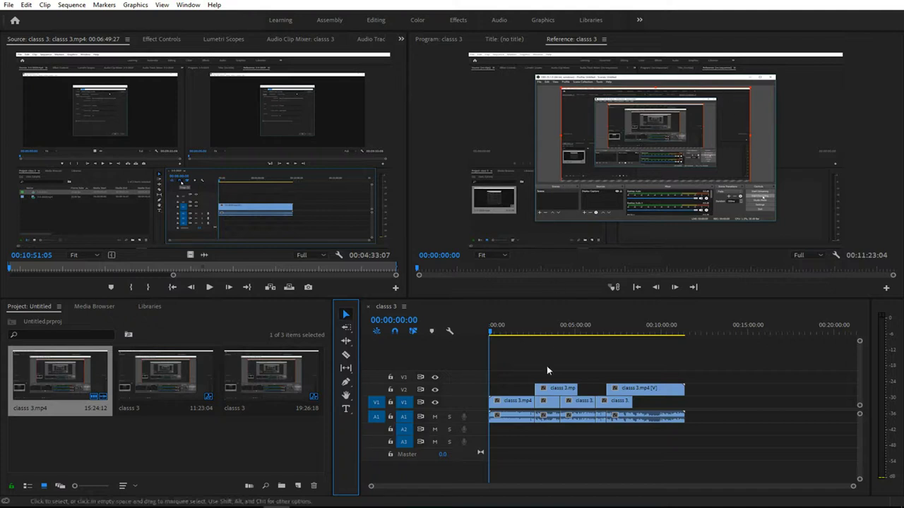
Move the playhead to 00:00:18:21 and select individual V1 and V2 clips with the Selection Tool
drag(492, 339, 497, 336)
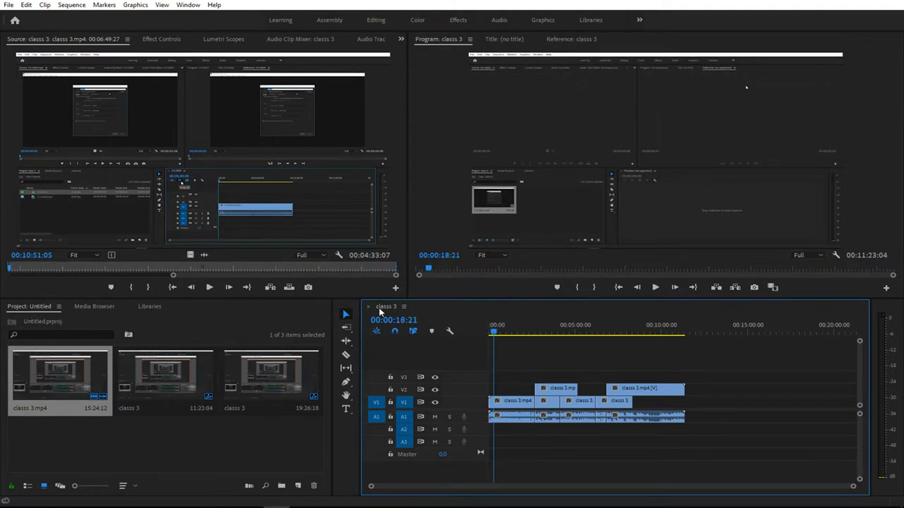
click(350, 316)
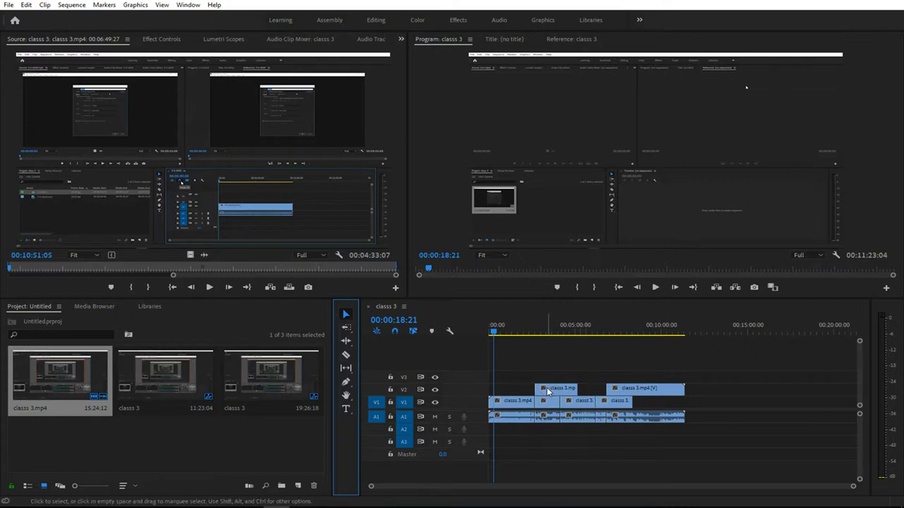
click(556, 394)
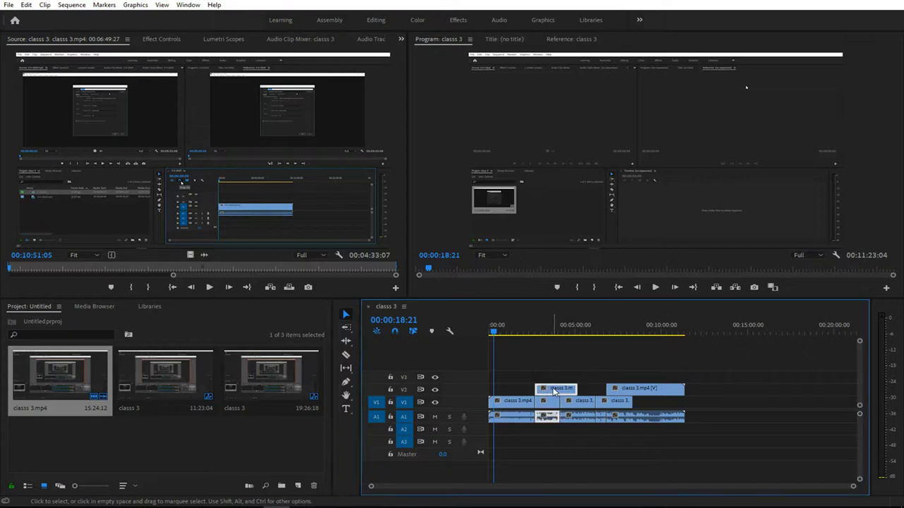
click(576, 403)
click(614, 400)
click(512, 401)
click(556, 392)
click(576, 403)
click(648, 395)
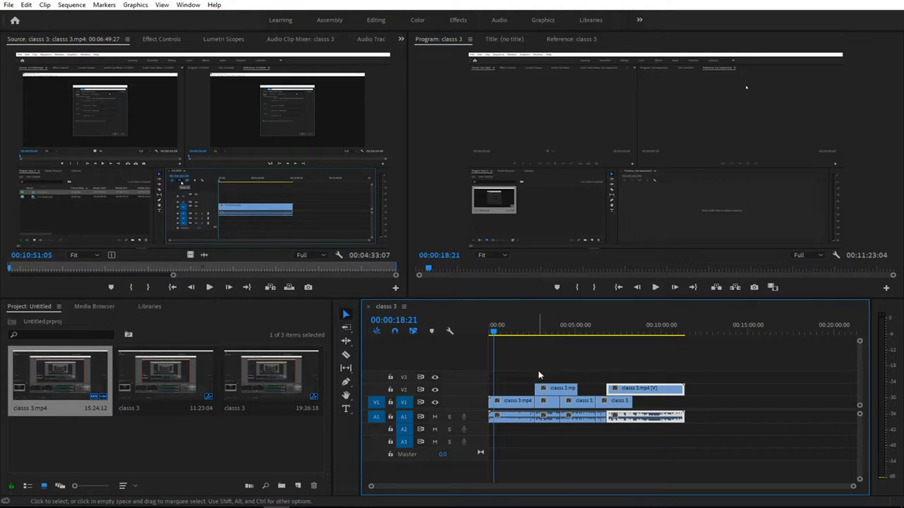
Marquee-select both V2 clips, deselect everything, then select classs 3.mp4 in the Project panel
mouse_move(573, 367)
mouse_down()
mouse_move(707, 424)
mouse_move(741, 455)
mouse_up()
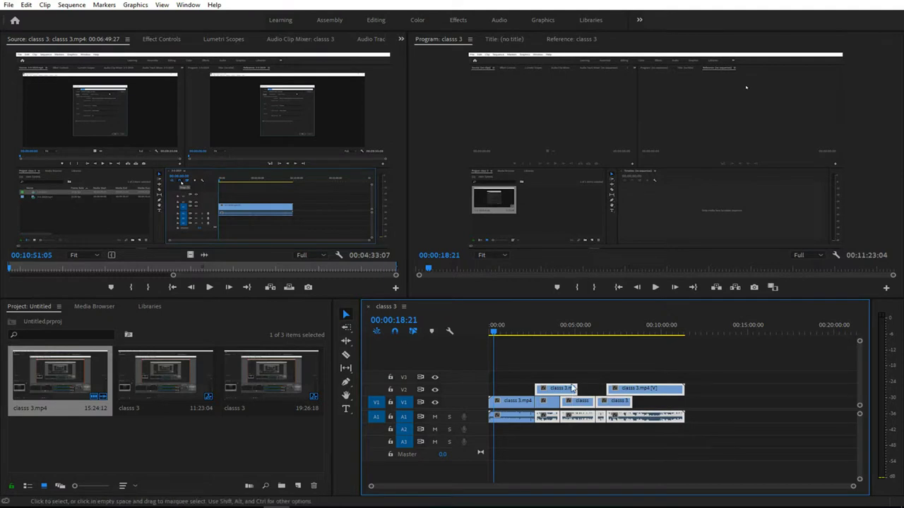
click(520, 358)
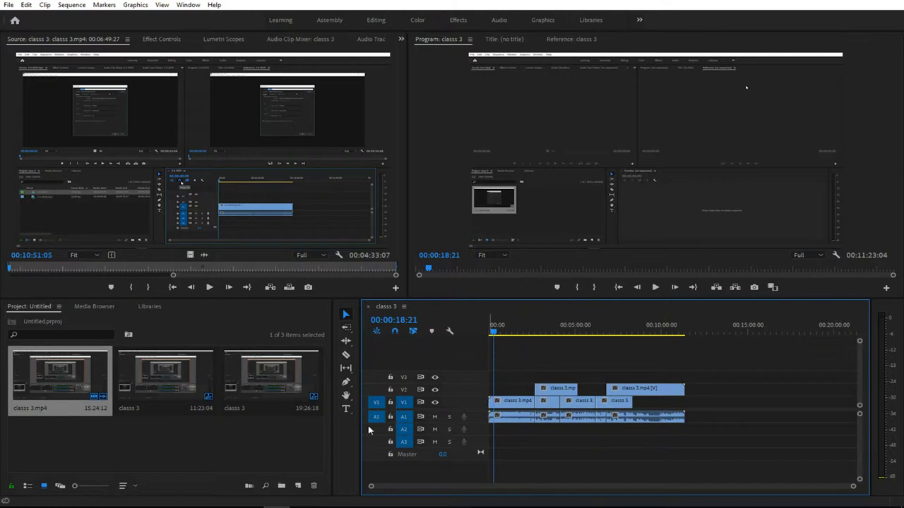
click(58, 376)
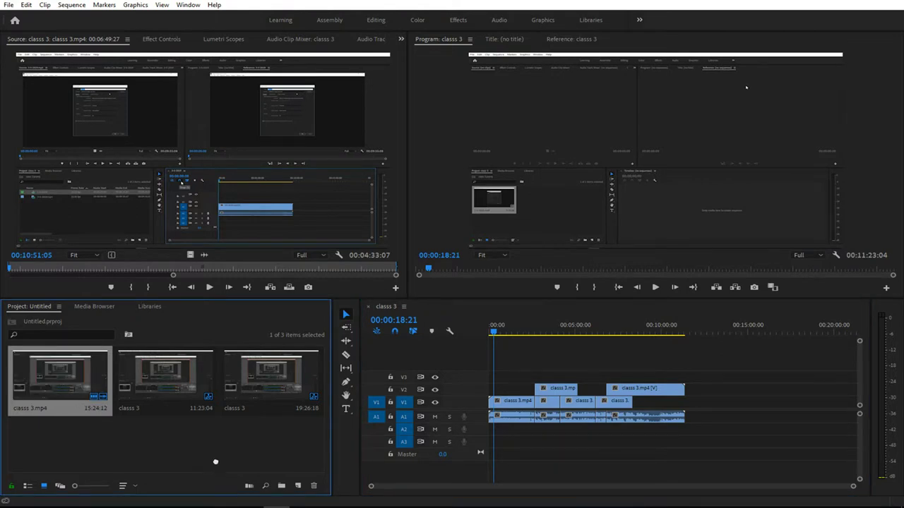
Make a new sequence from classs 3.mp4 and zoom the timeline to show the whole clip
drag(216, 462, 297, 486)
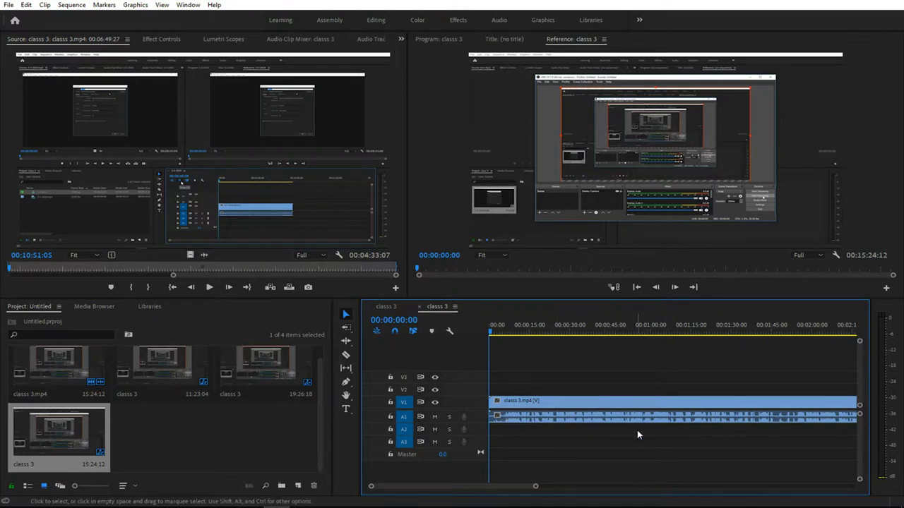
key(minus)
key(minus)
key(minus)
key(minus)
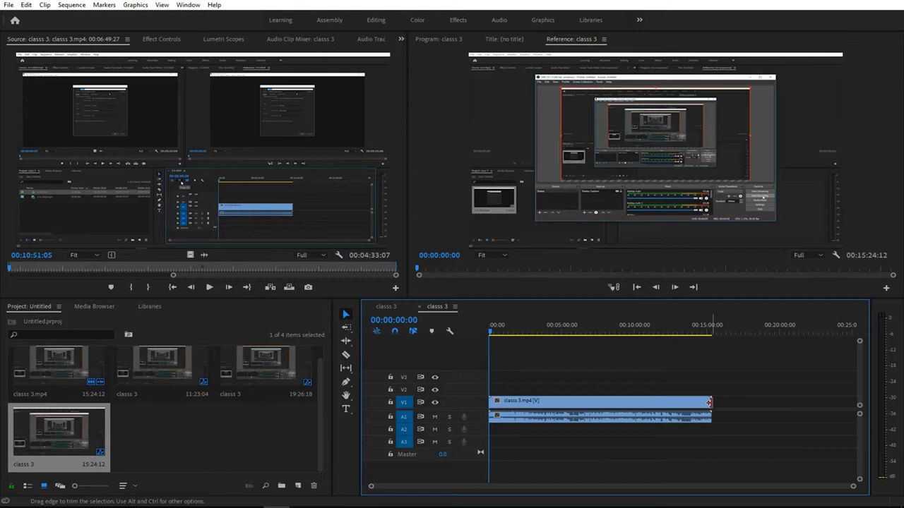
Trim the V1 clip's tail back to 00:13:51:03, scrubbing to check the cut point
mouse_move(709, 402)
mouse_down()
mouse_move(671, 404)
mouse_move(698, 399)
mouse_up()
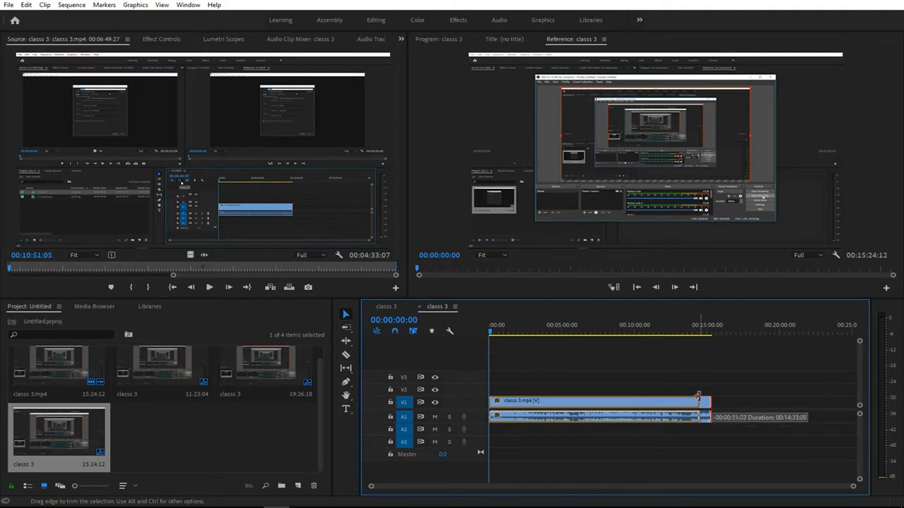
drag(698, 399, 711, 399)
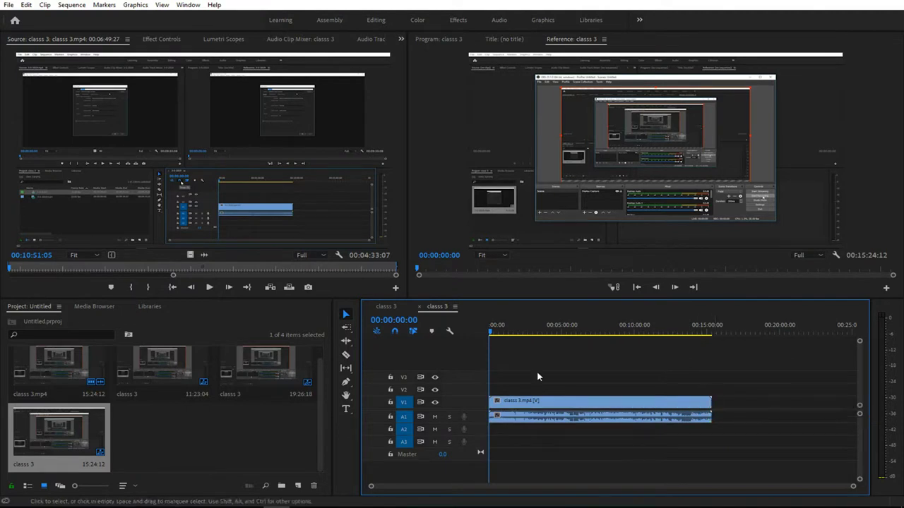
click(492, 333)
drag(492, 334, 691, 339)
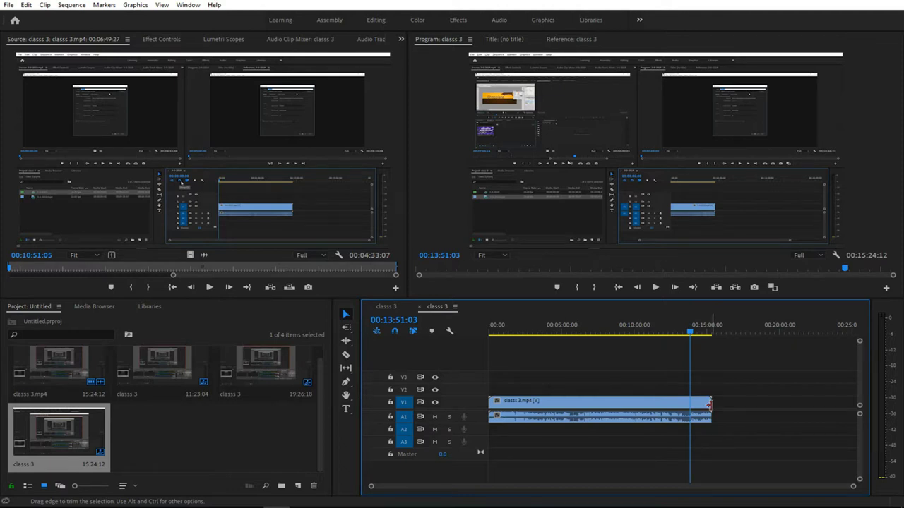
mouse_move(709, 405)
mouse_down()
mouse_move(701, 405)
mouse_move(711, 404)
mouse_up()
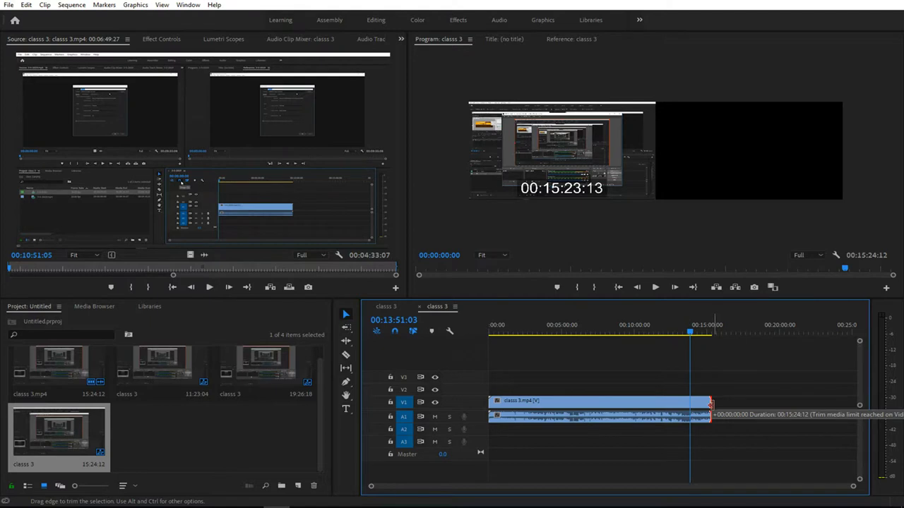
drag(711, 404, 690, 405)
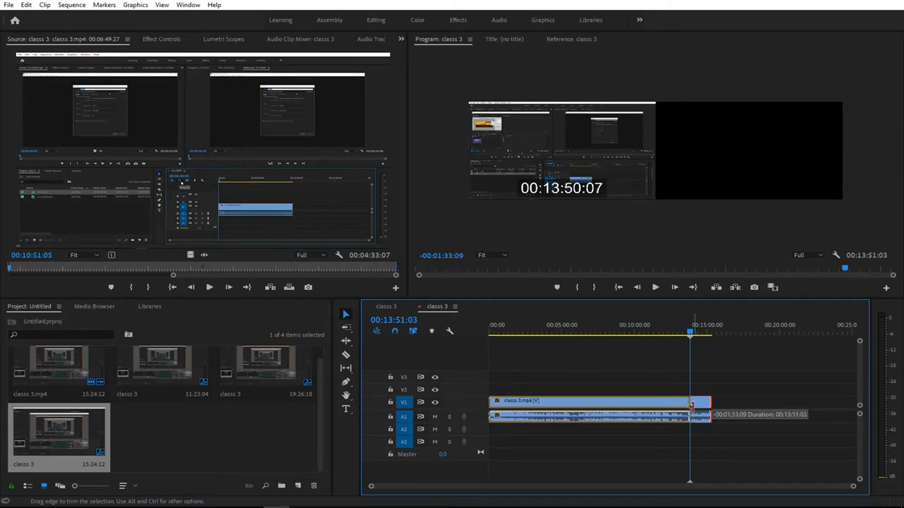
drag(692, 406, 690, 406)
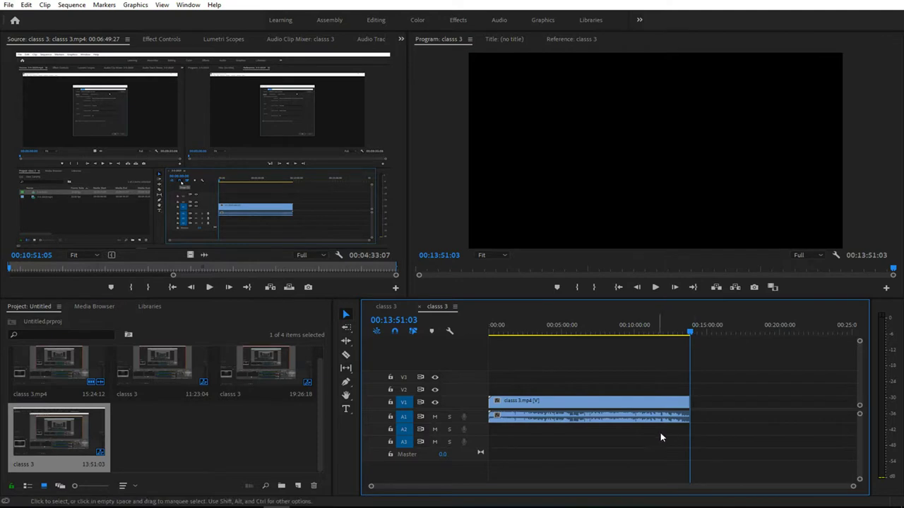
Extend the first clip's end to 13:57:23 and drop a second classs 3.mp4 after it on V1
click(687, 334)
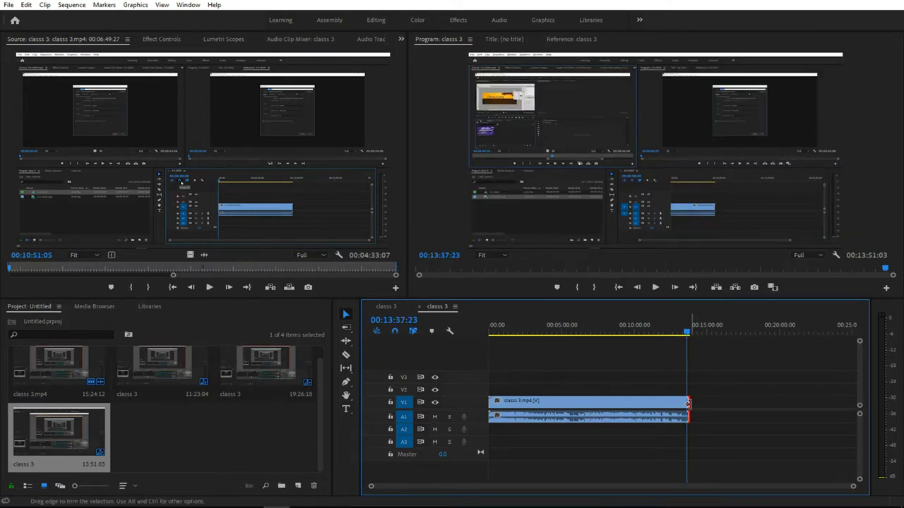
drag(685, 404, 690, 404)
click(688, 332)
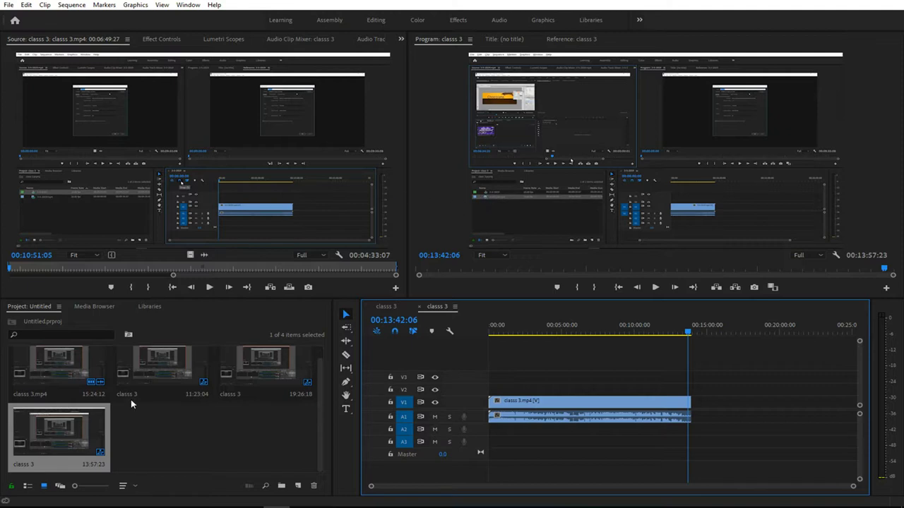
click(81, 373)
mouse_move(87, 373)
mouse_down()
mouse_move(659, 432)
mouse_move(697, 418)
mouse_up()
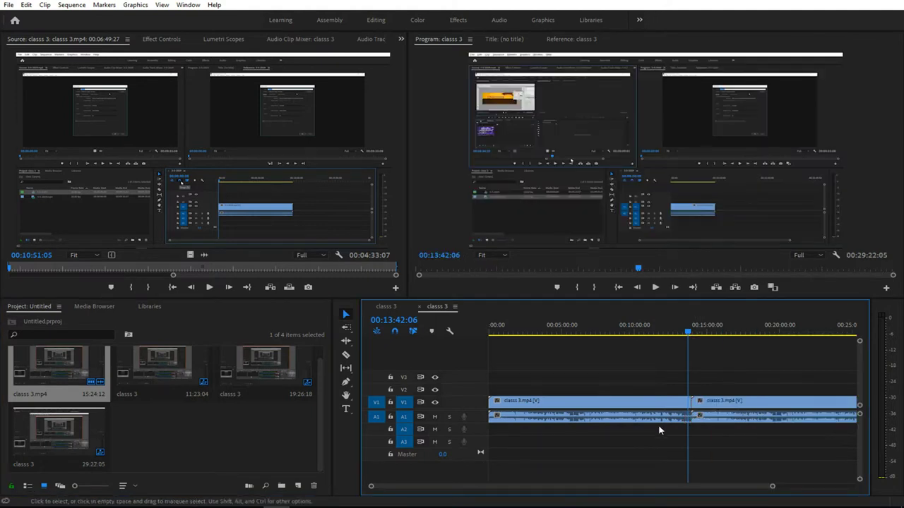
Fit the sequence in view and trim the second clip's start later at the edit point
key(backslash)
key(alt)
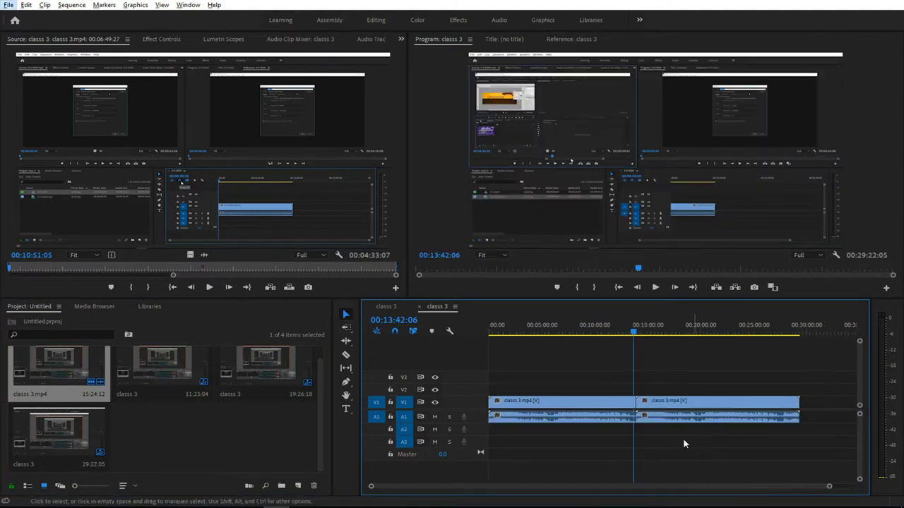
click(637, 406)
mouse_move(637, 404)
mouse_down()
mouse_move(674, 406)
mouse_move(639, 404)
mouse_up()
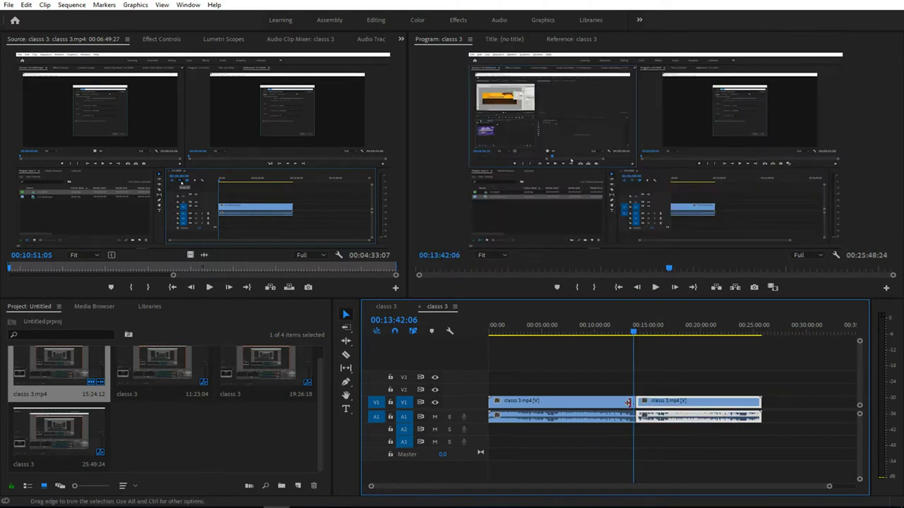
Test-trim the first clip's out point back and forth, leaving it at the playhead
drag(633, 404, 624, 404)
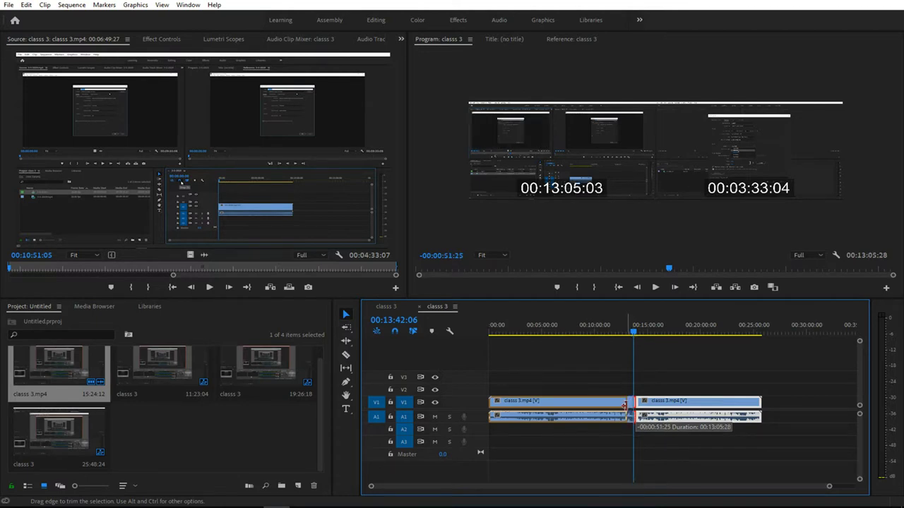
drag(624, 405, 621, 405)
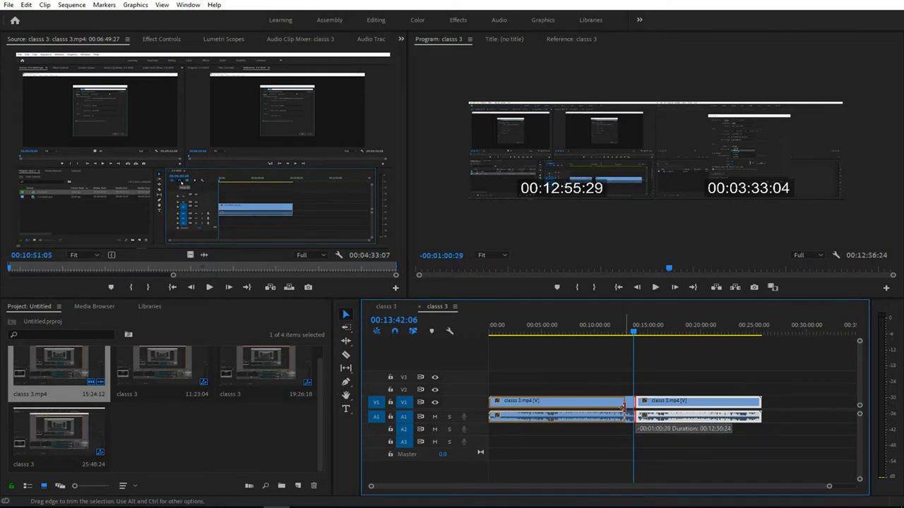
drag(622, 406, 623, 407)
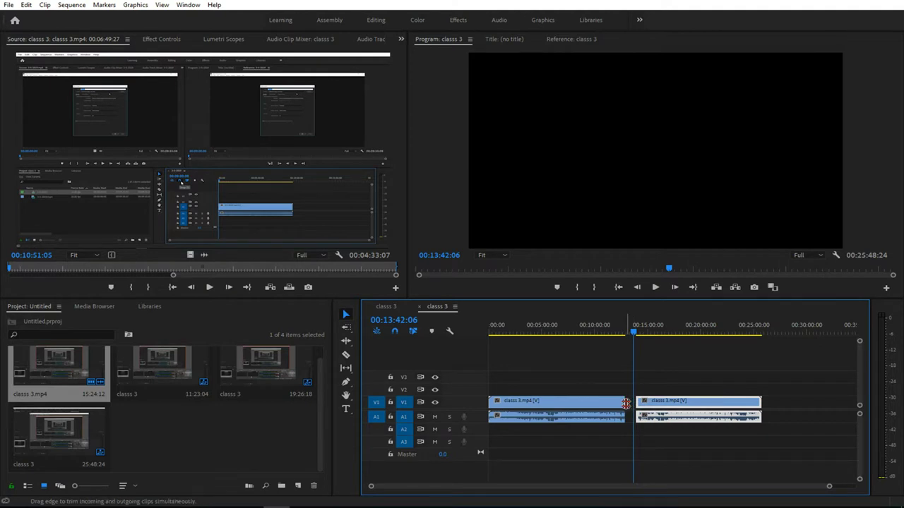
drag(624, 405, 634, 403)
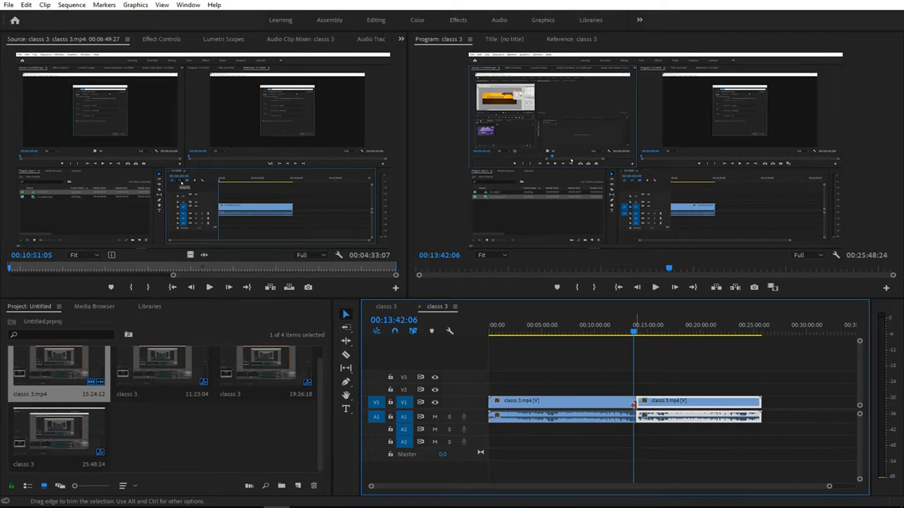
drag(633, 404, 623, 404)
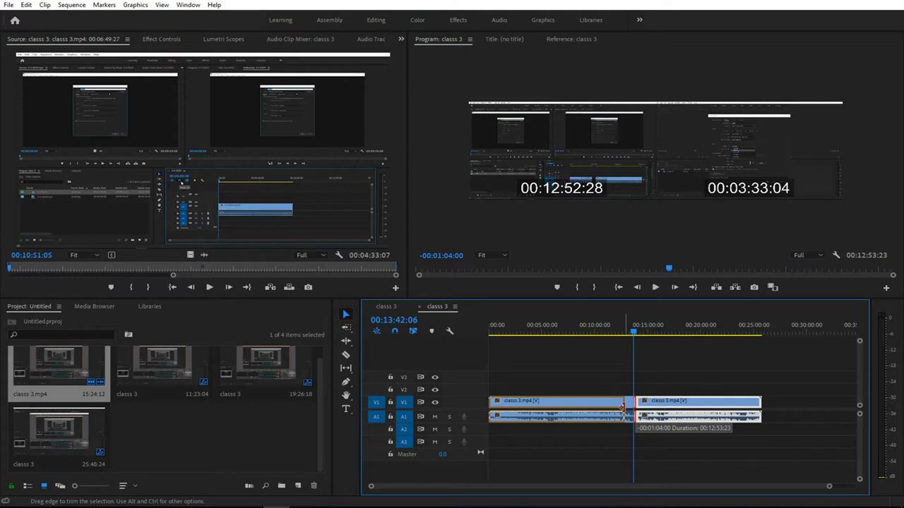
drag(622, 407, 633, 407)
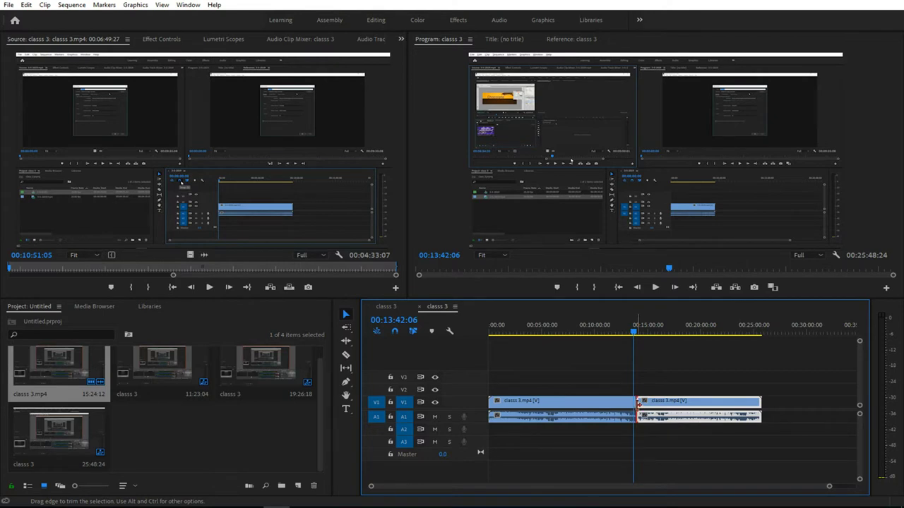
Trim the second clip's start later until the sequence runs 22:27:19, then reopen the original classs 3 timeline
drag(637, 403, 653, 402)
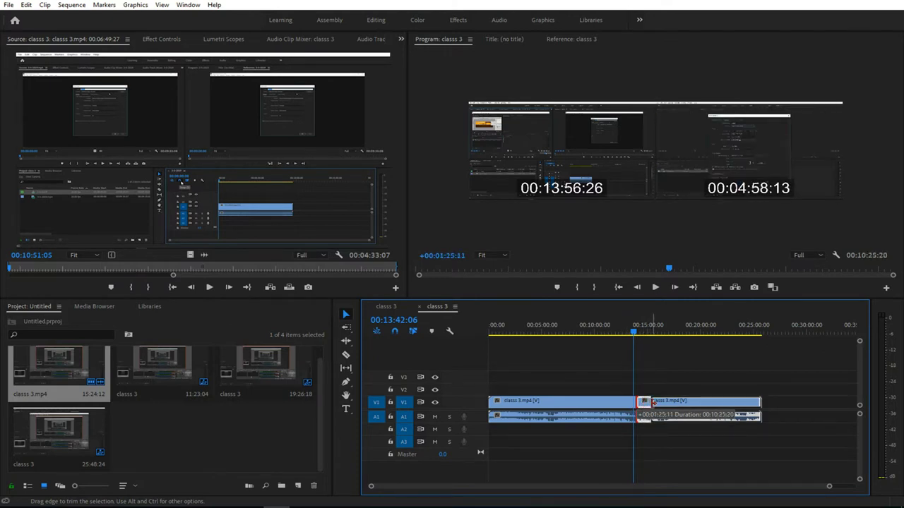
drag(652, 402, 656, 401)
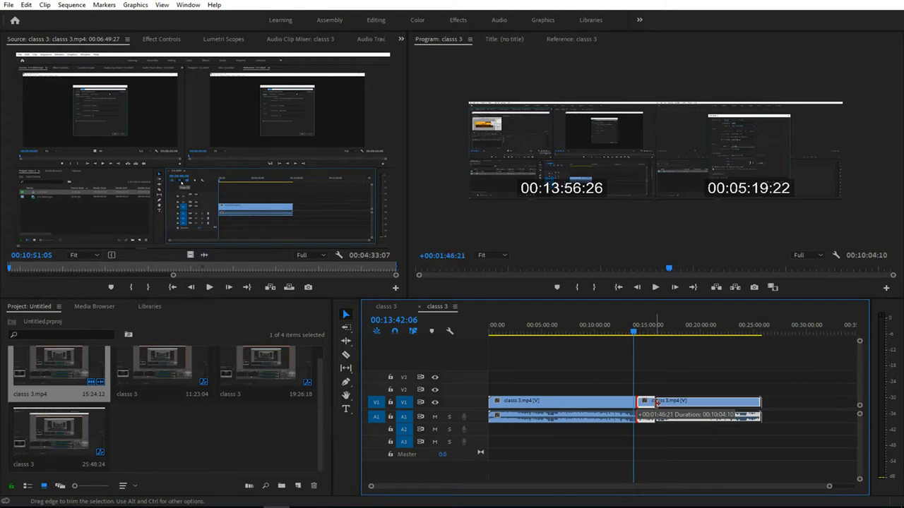
mouse_move(657, 401)
mouse_down()
mouse_move(685, 407)
mouse_move(651, 408)
mouse_up()
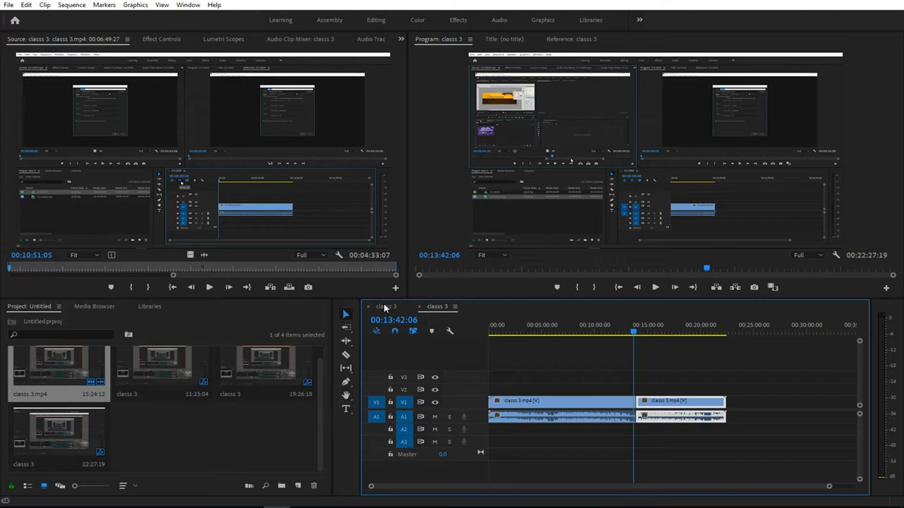
click(385, 307)
Choose the Track Select Forward Tool (A) from the Tools panel flyout
click(351, 333)
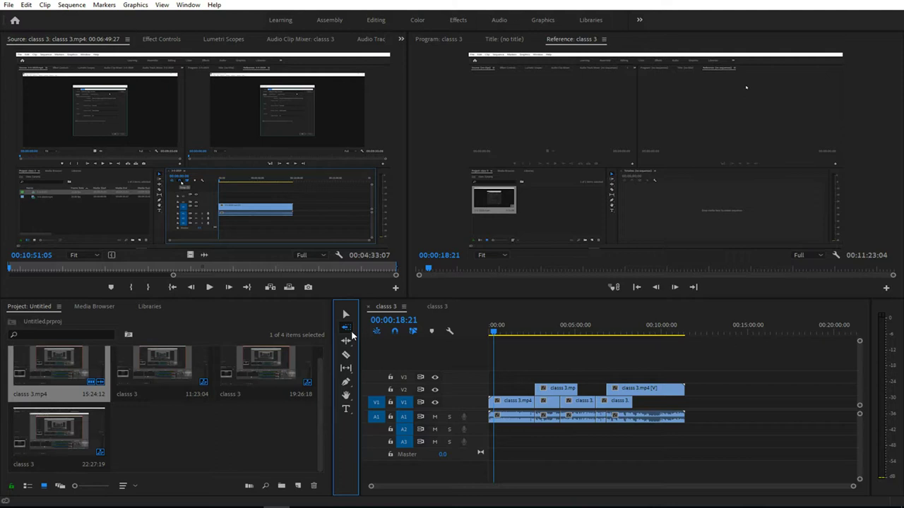
click(351, 331)
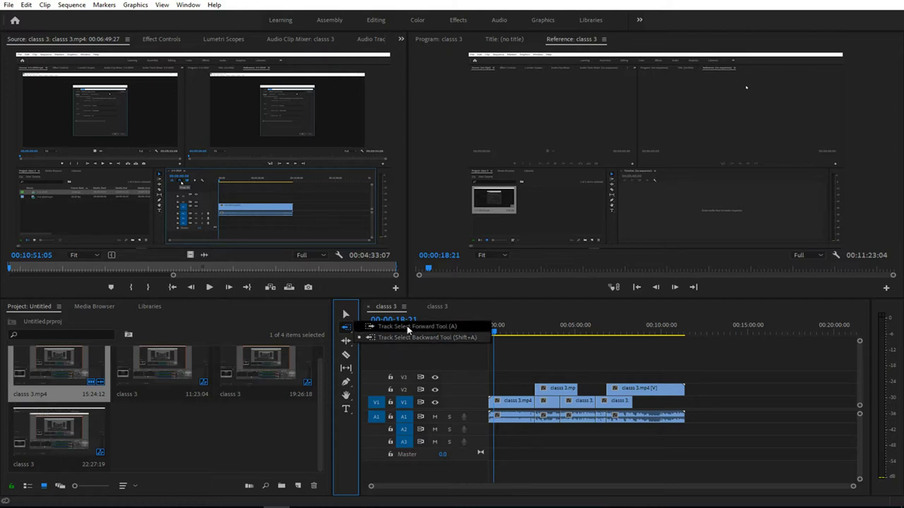
click(408, 329)
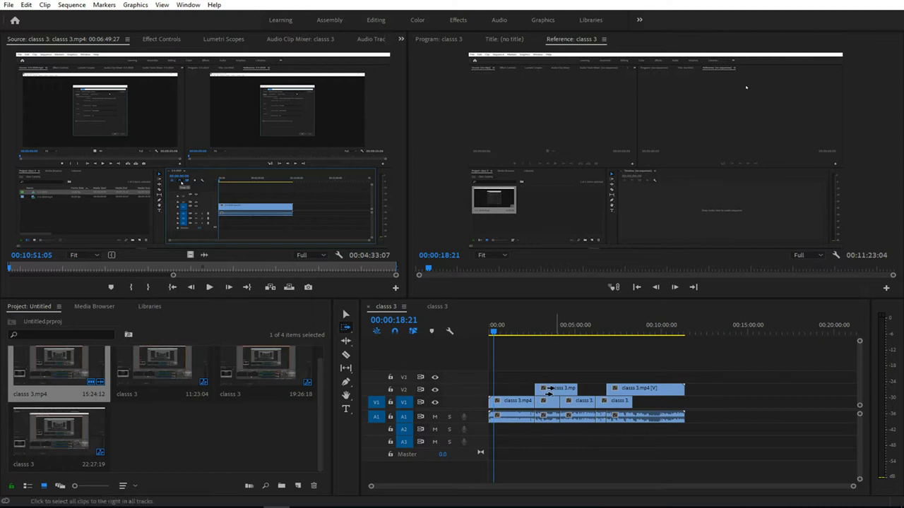
click(547, 389)
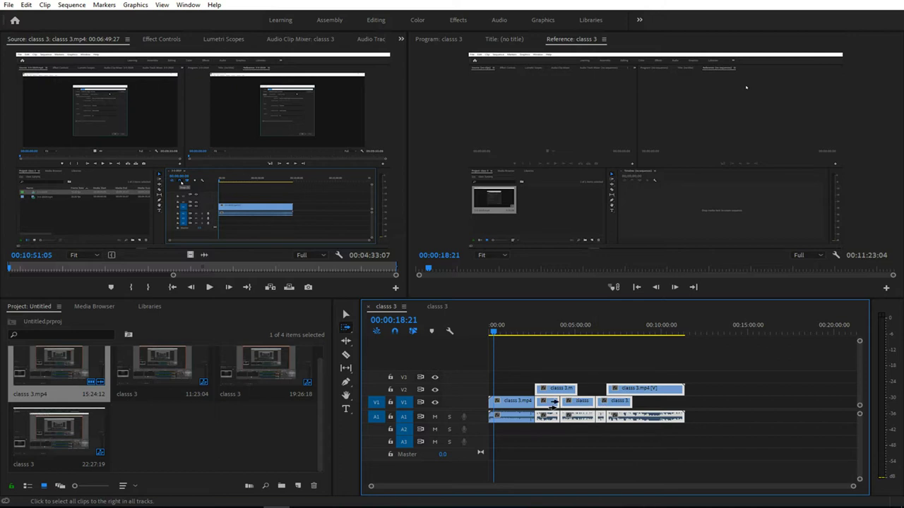
click(573, 351)
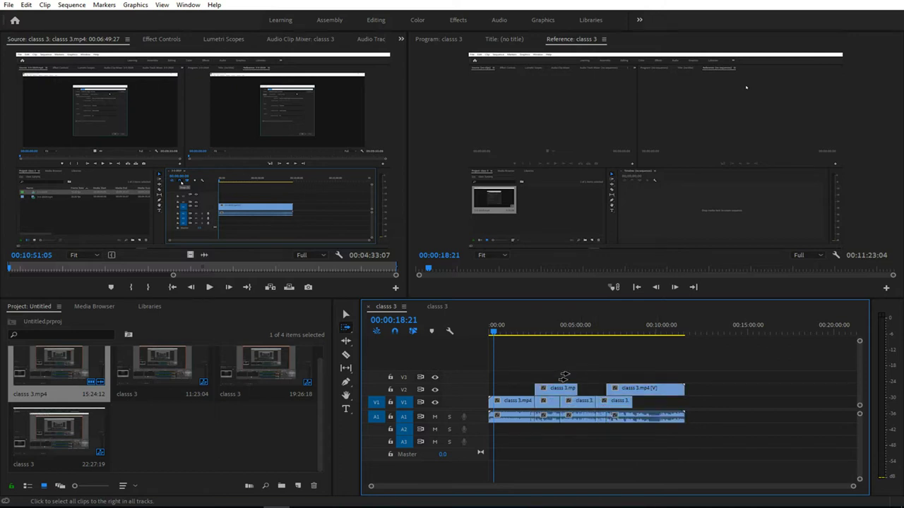
key(shift)
shift+click(548, 400)
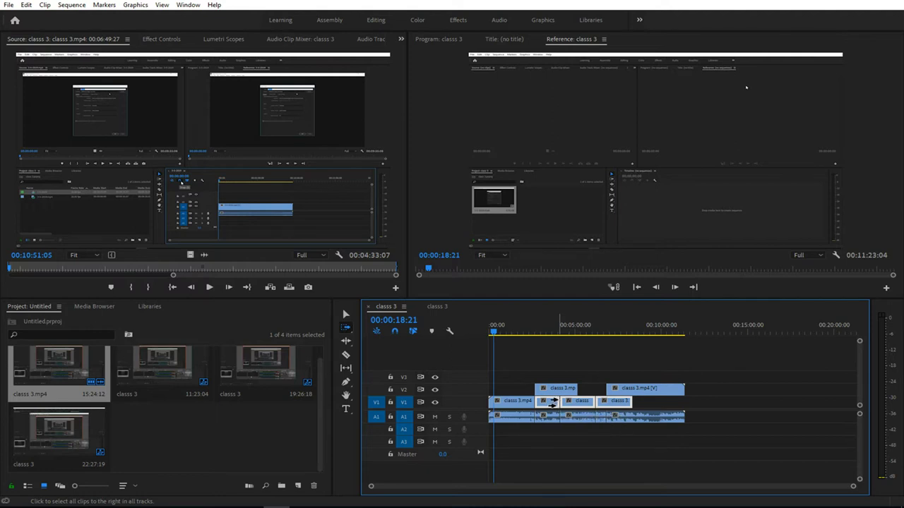
click(553, 402)
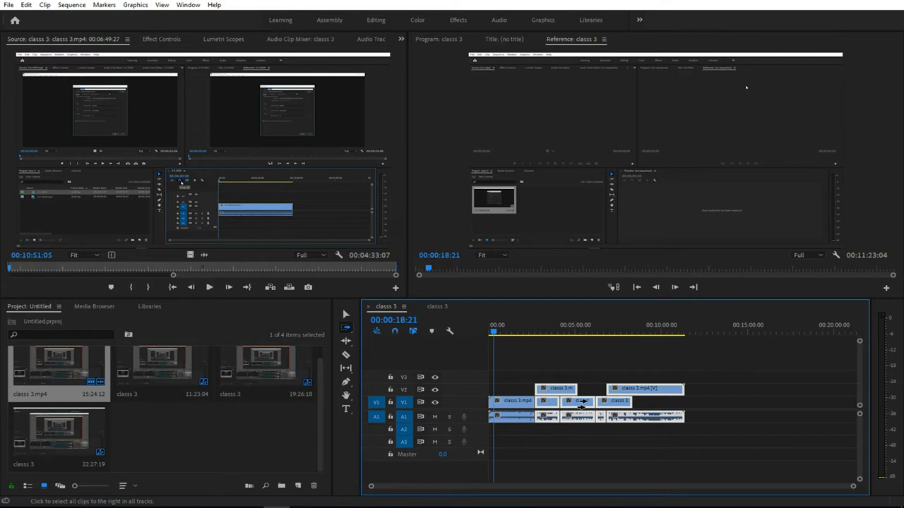
click(577, 370)
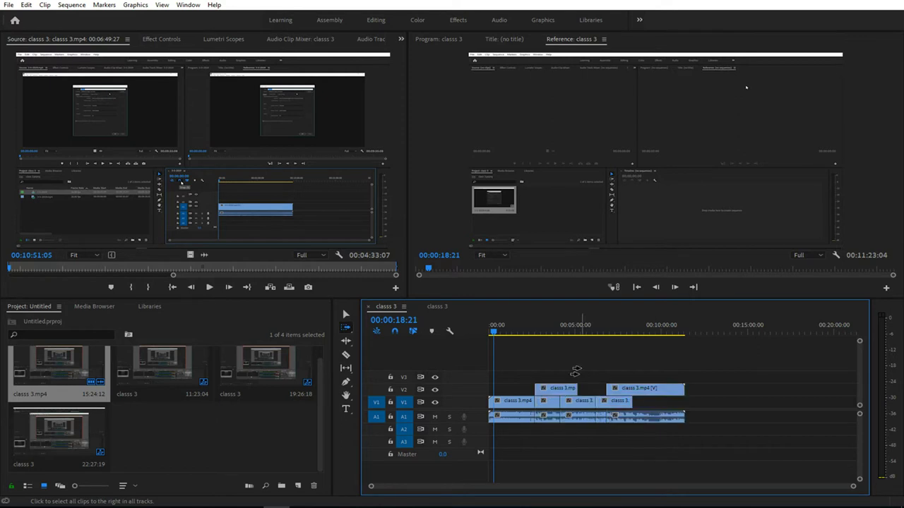
click(545, 402)
drag(549, 401, 711, 413)
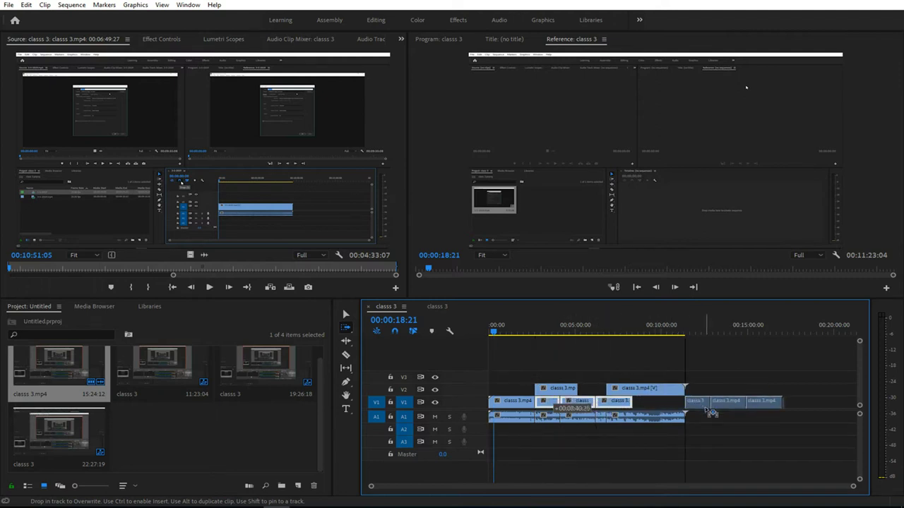
drag(710, 413, 660, 378)
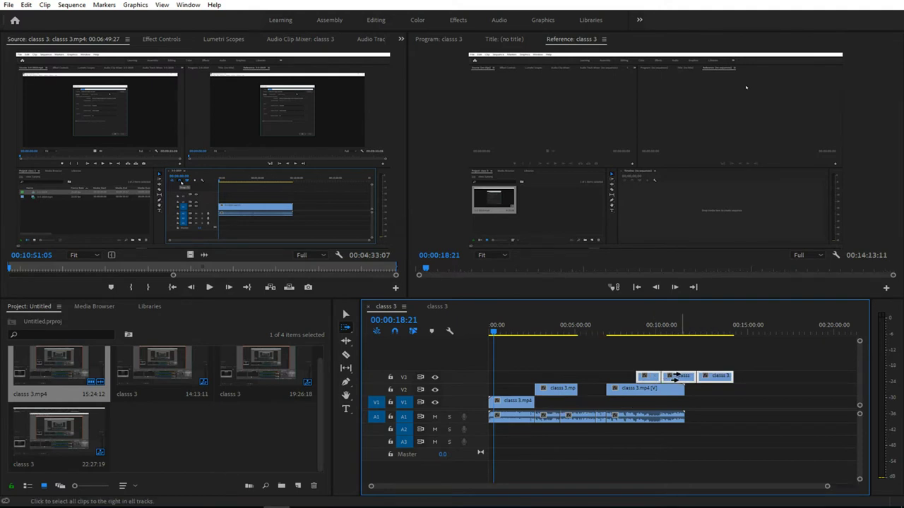
key(ctrl+z)
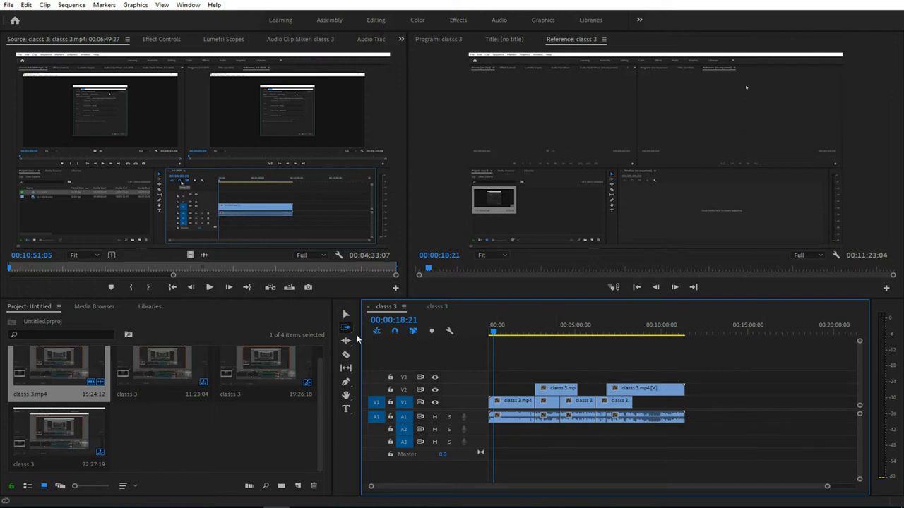
Switch to the Track Select Backward Tool (Shift+A) and test it on the timeline clips
click(353, 334)
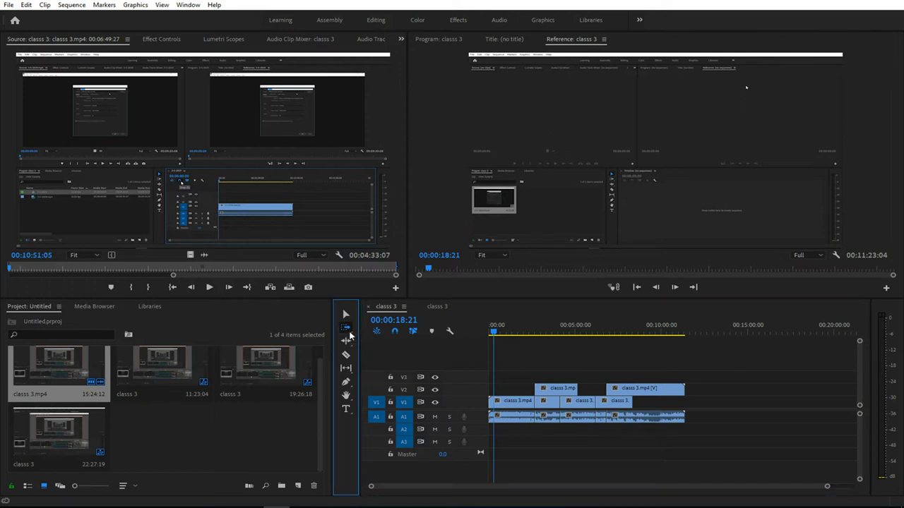
click(345, 327)
click(382, 337)
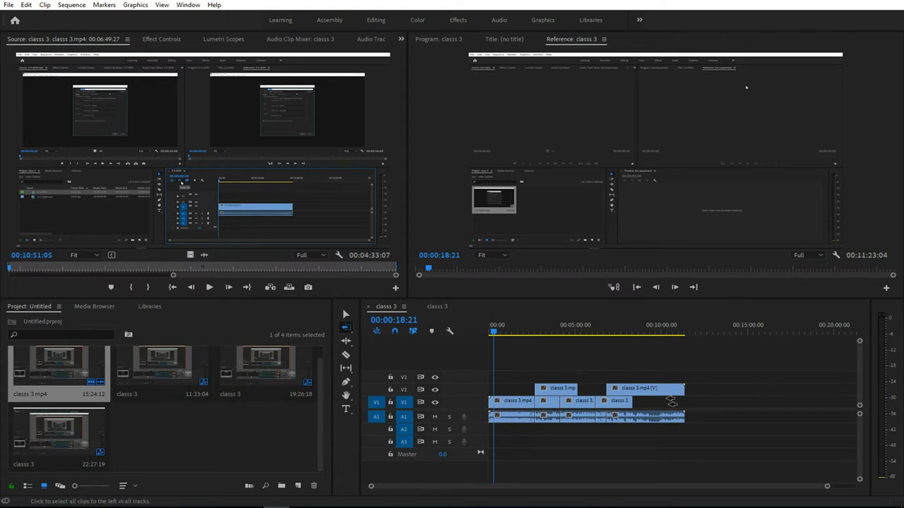
click(681, 390)
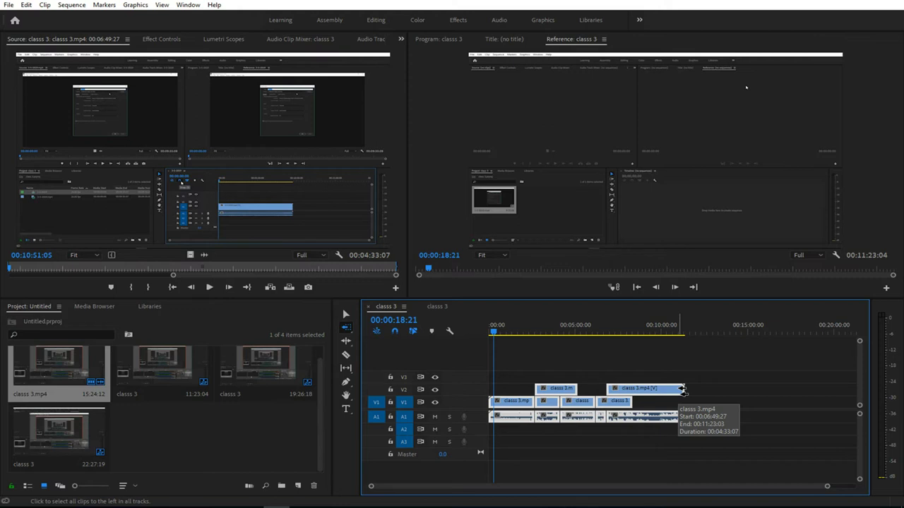
click(523, 401)
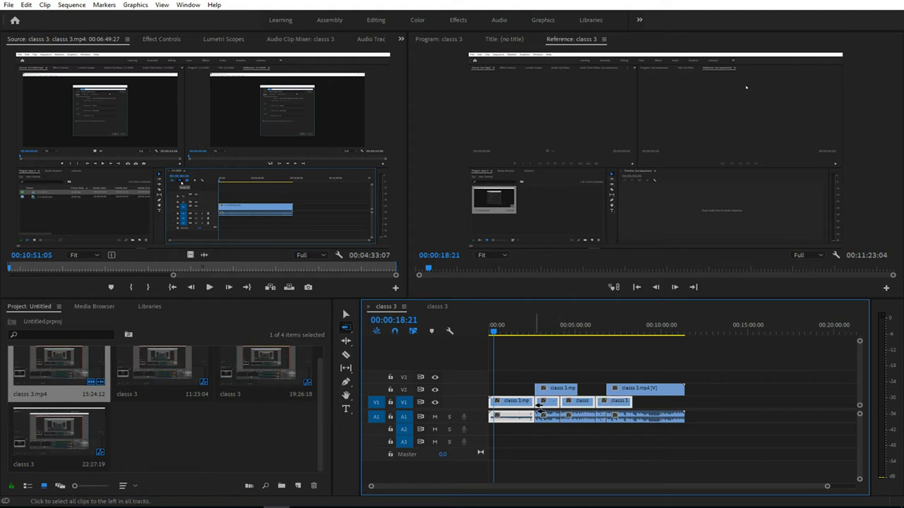
drag(541, 407, 785, 399)
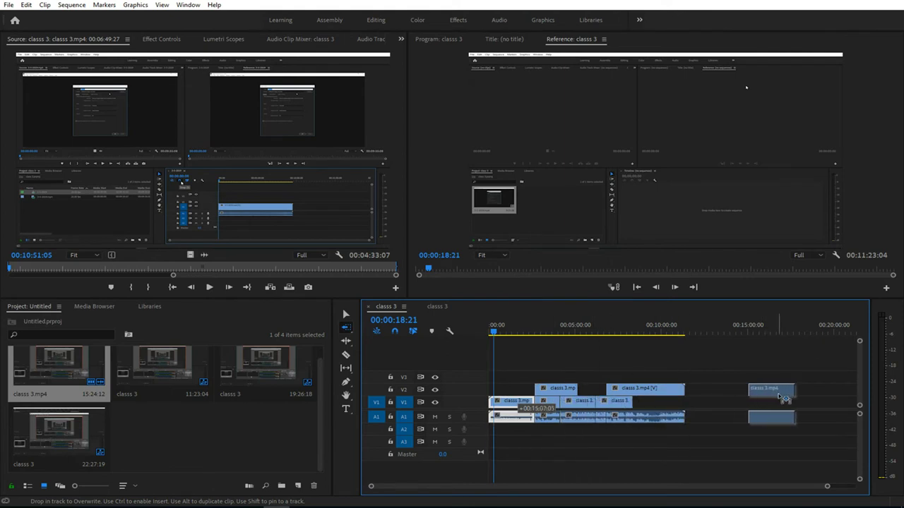
drag(786, 399, 565, 403)
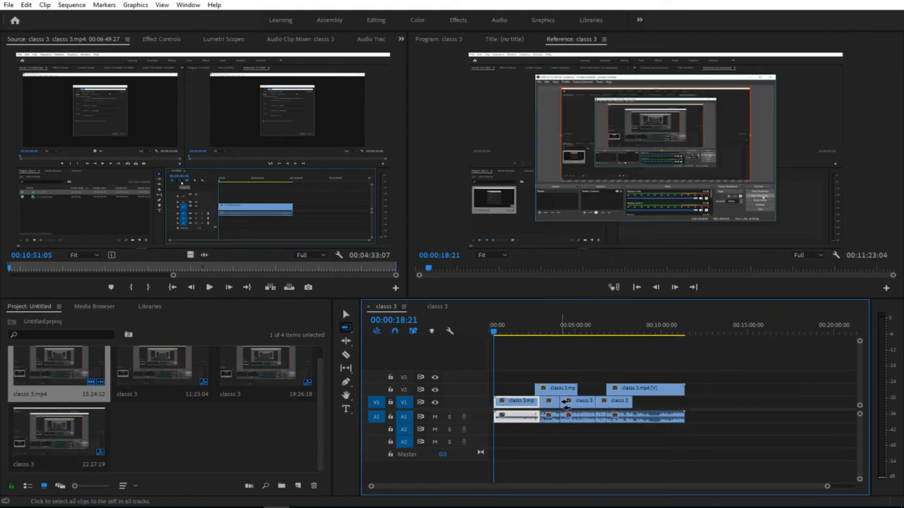
click(546, 403)
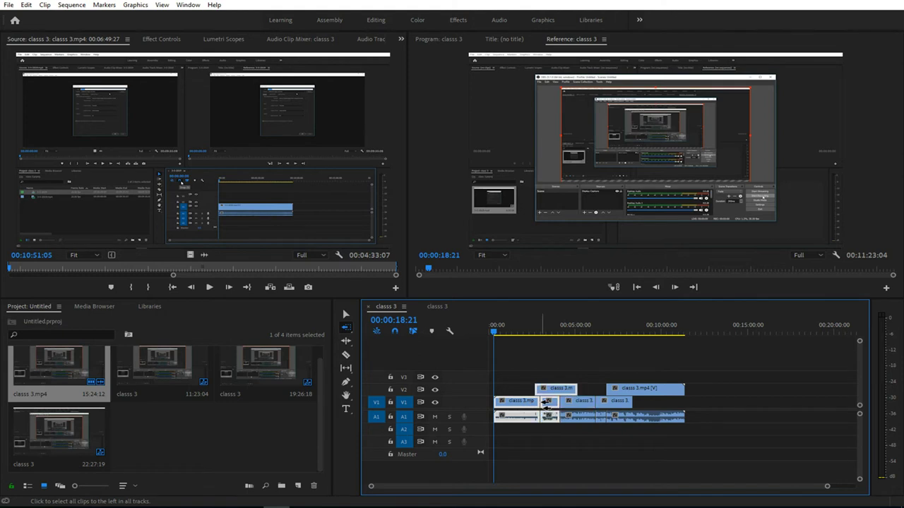
click(585, 402)
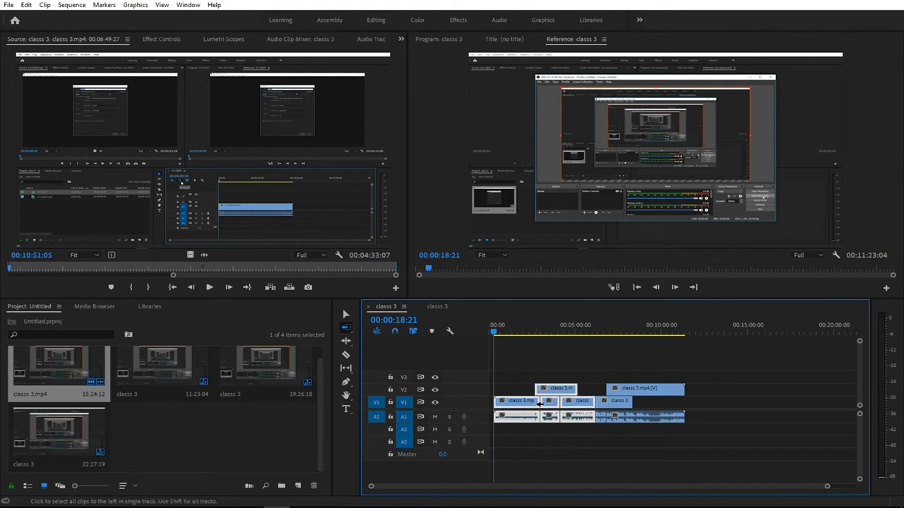
click(537, 402)
click(569, 403)
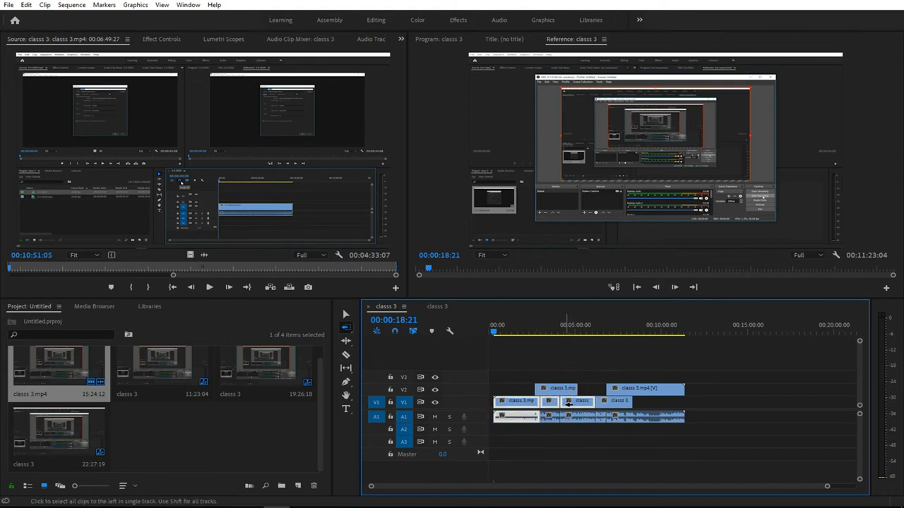
click(537, 402)
click(565, 403)
mouse_move(569, 402)
mouse_down()
mouse_move(639, 406)
mouse_move(821, 378)
mouse_up()
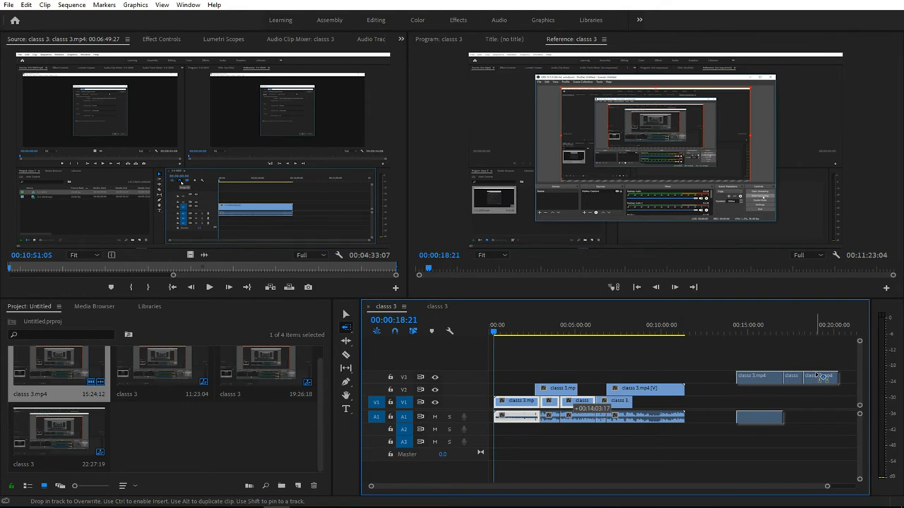
drag(822, 377, 823, 396)
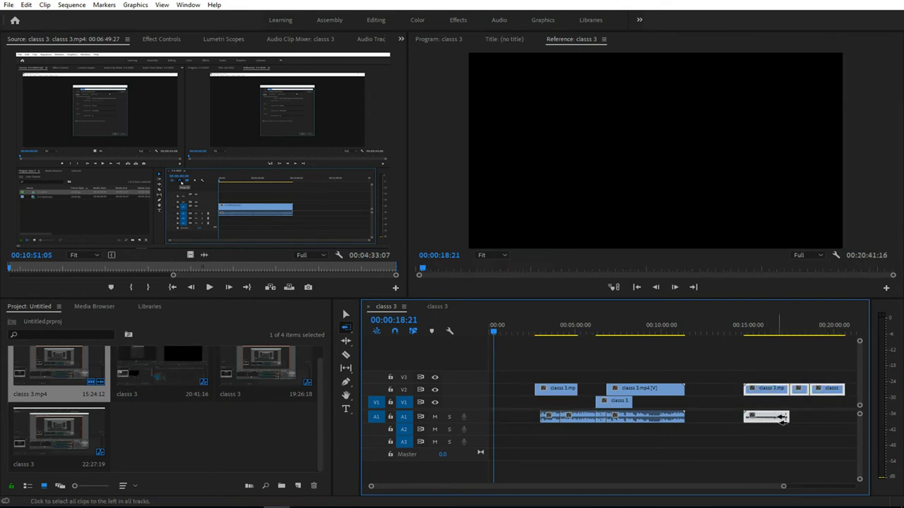
key(ctrl+z)
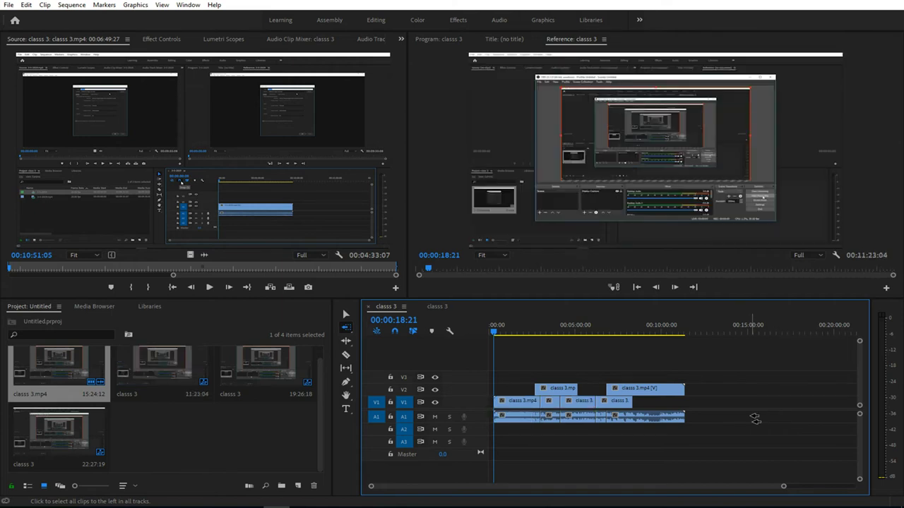
Unlink the first classs 3.mp4 clip's V1 video from its A1 audio via the context menu
click(524, 404)
right_click(524, 418)
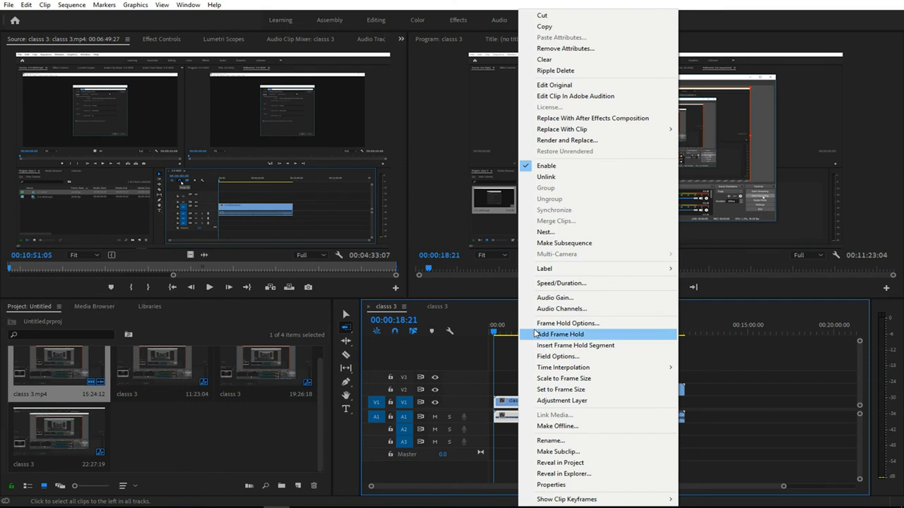
click(796, 358)
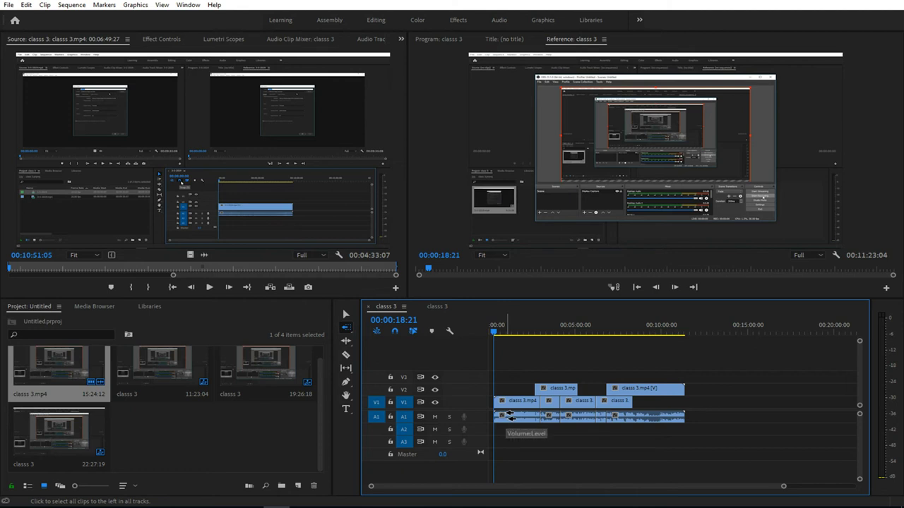
right_click(507, 415)
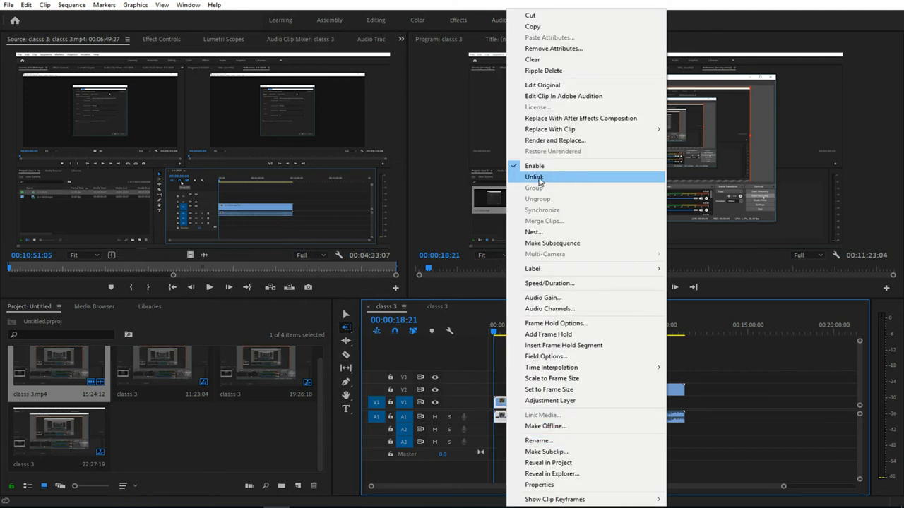
click(538, 178)
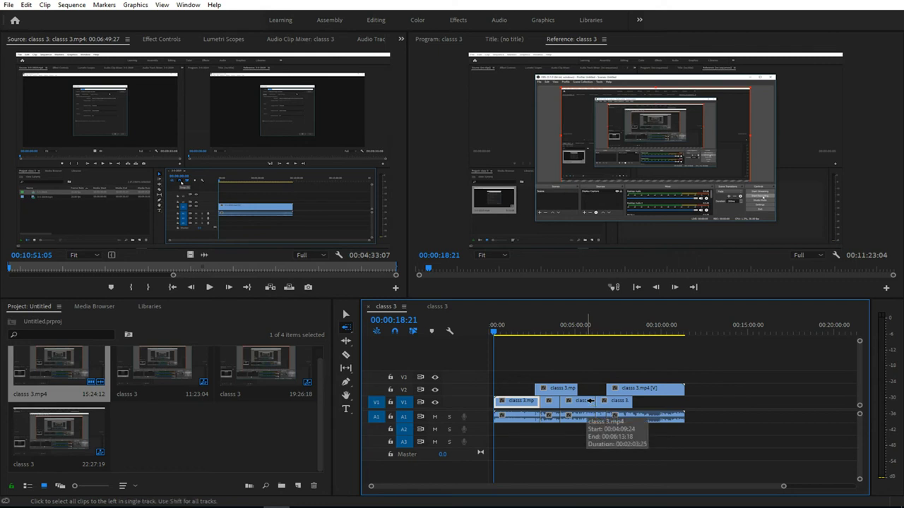
Select the first three V1 clips with Track Select Backward and drag them onto a new V4 track, slightly later
click(587, 400)
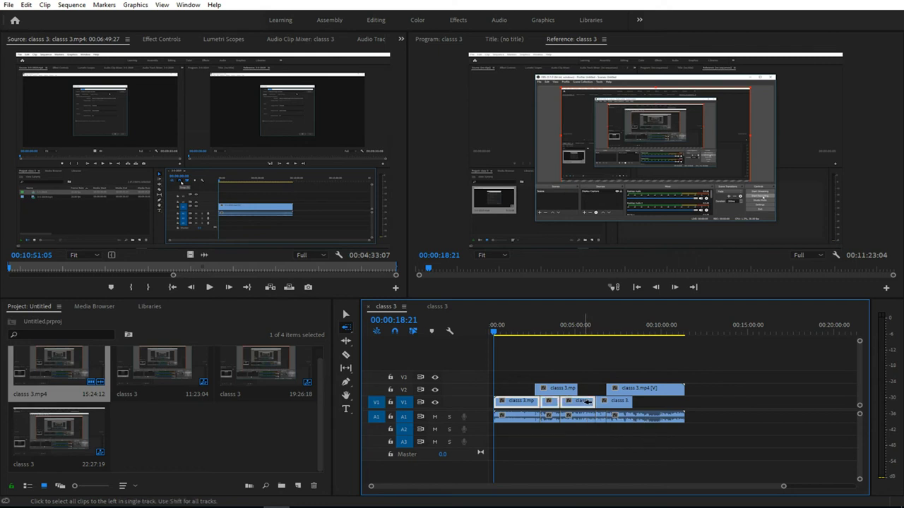
drag(588, 400, 603, 404)
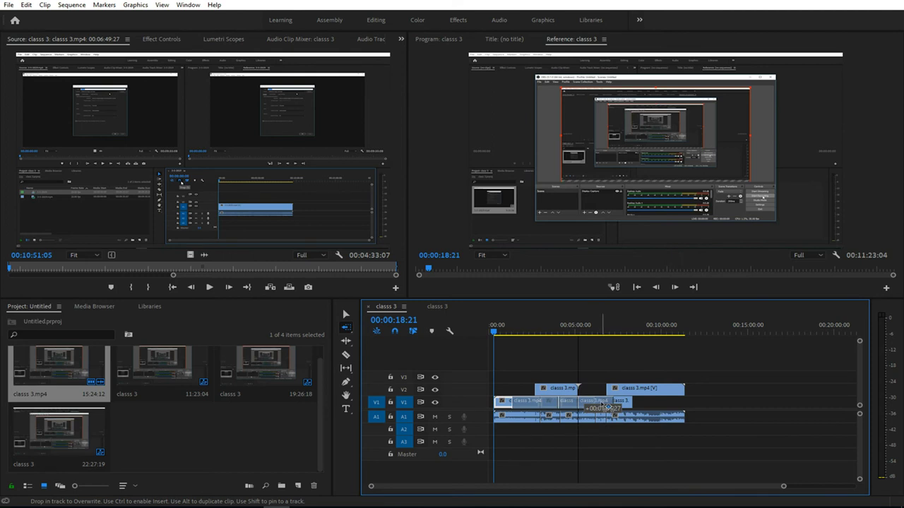
drag(602, 404, 639, 454)
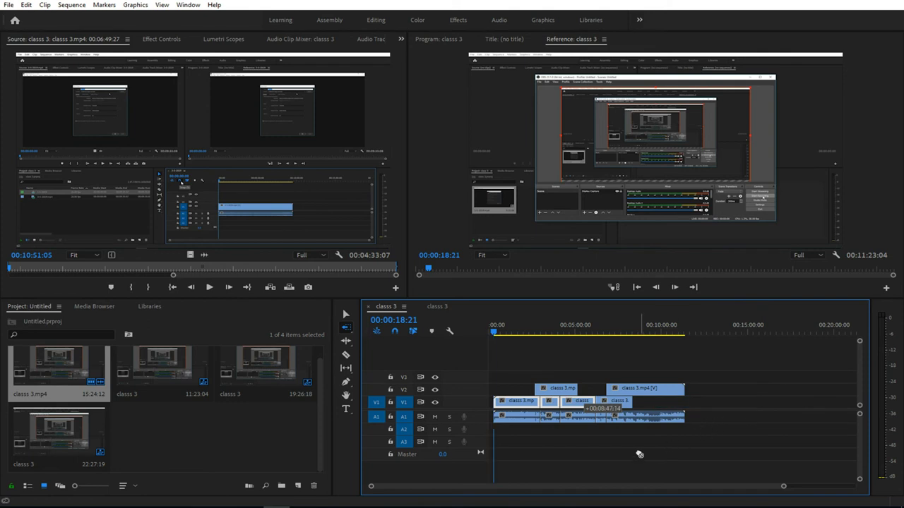
drag(639, 454, 628, 365)
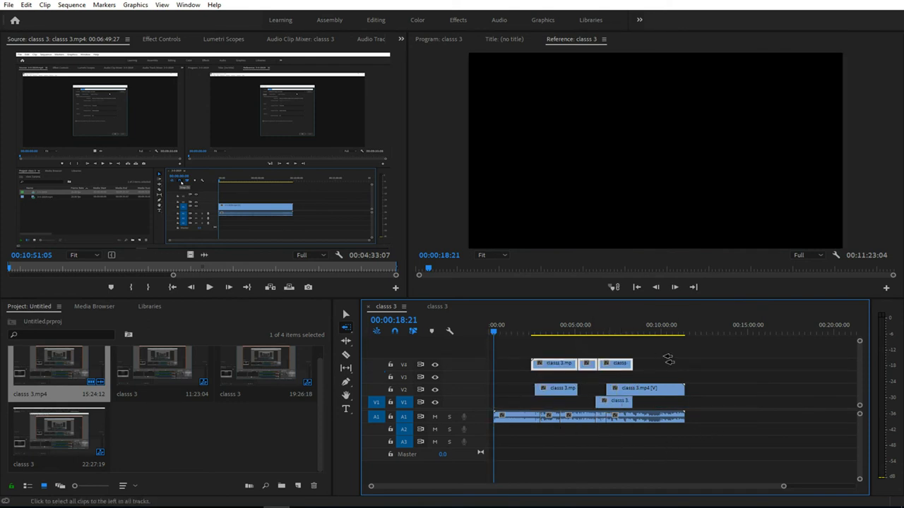